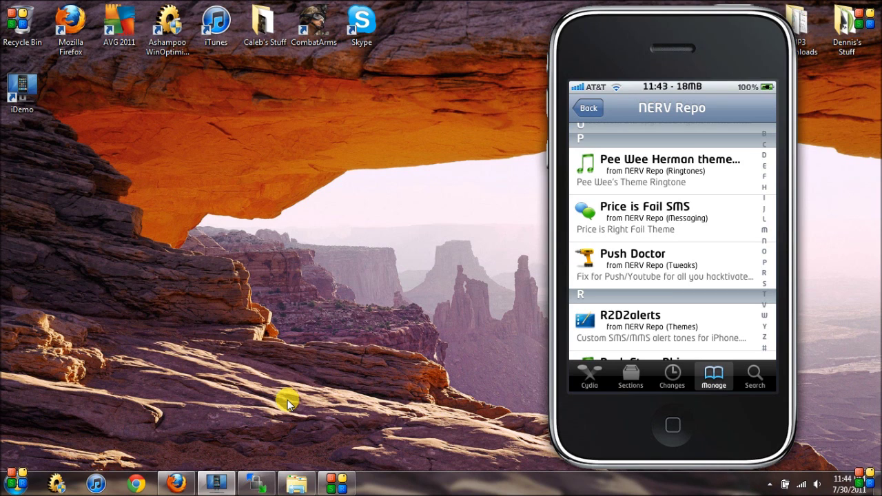
# Open push-cert from the Push Backup (CALEB) folder in WordPad and scroll through its content.
pyautogui.click(299, 386)
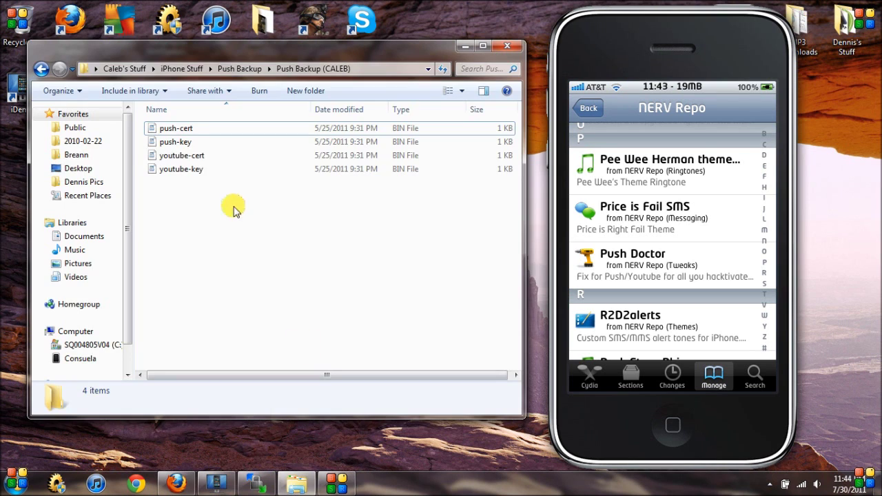
pyautogui.click(190, 128)
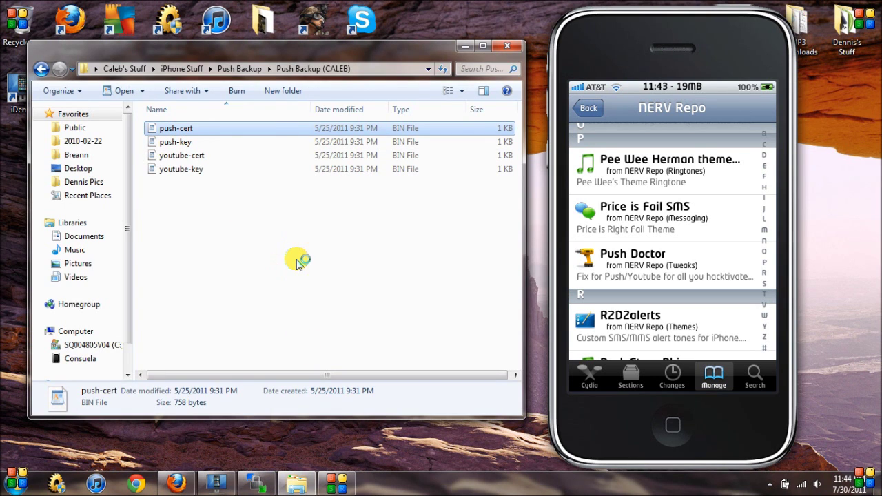
pyautogui.scroll(-1, 378, 305)
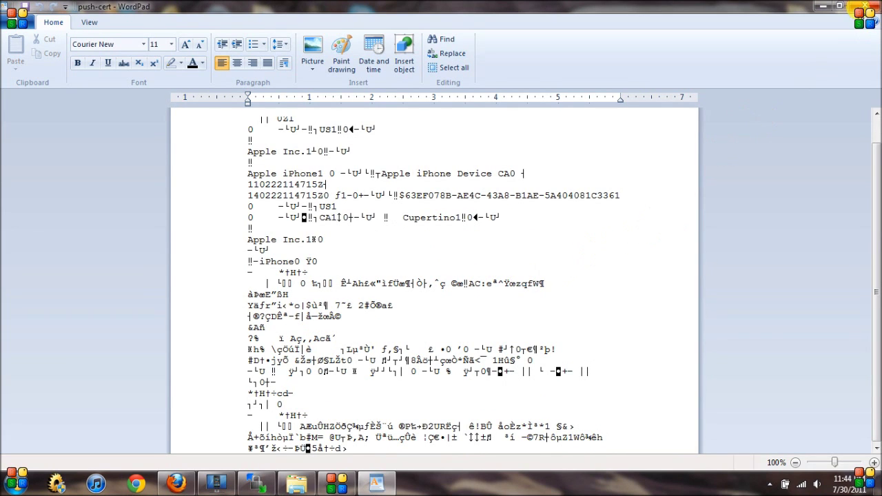
# Close WordPad with the push-cert document.
pyautogui.click(865, 6)
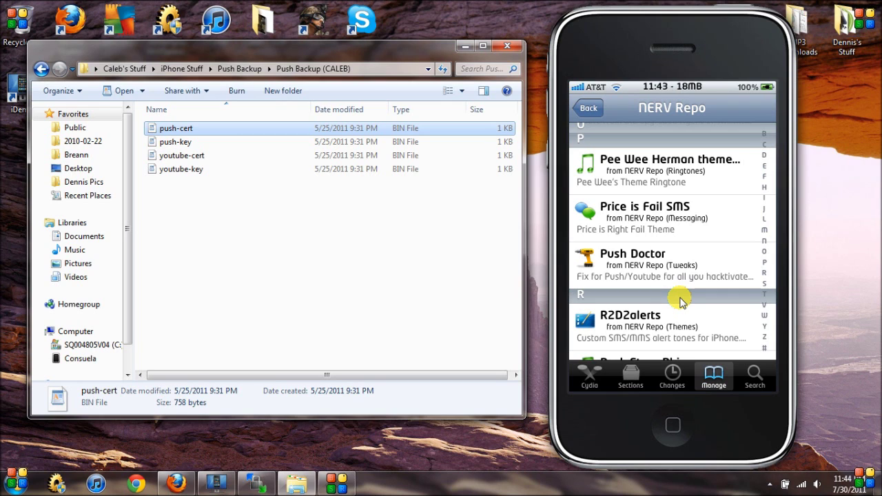
# Select the Push Doctor package in Cydia's NERV Repo list.
pyautogui.click(679, 295)
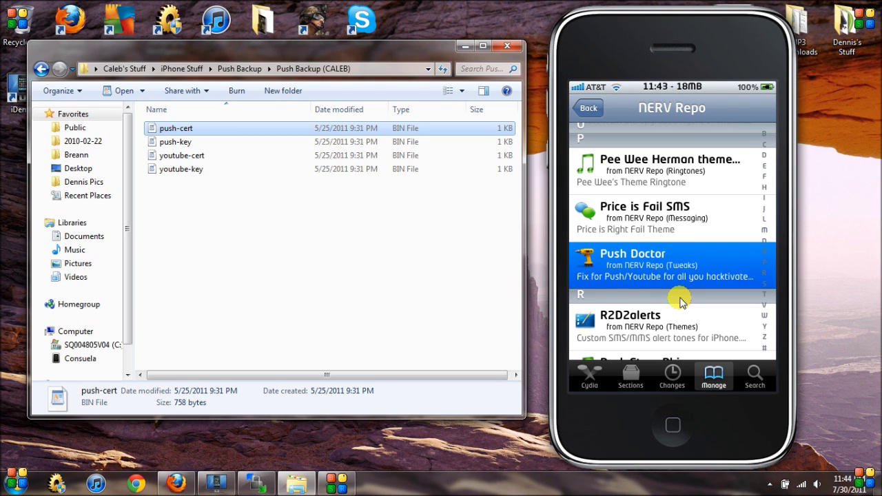
pyautogui.scroll(1, 680, 301)
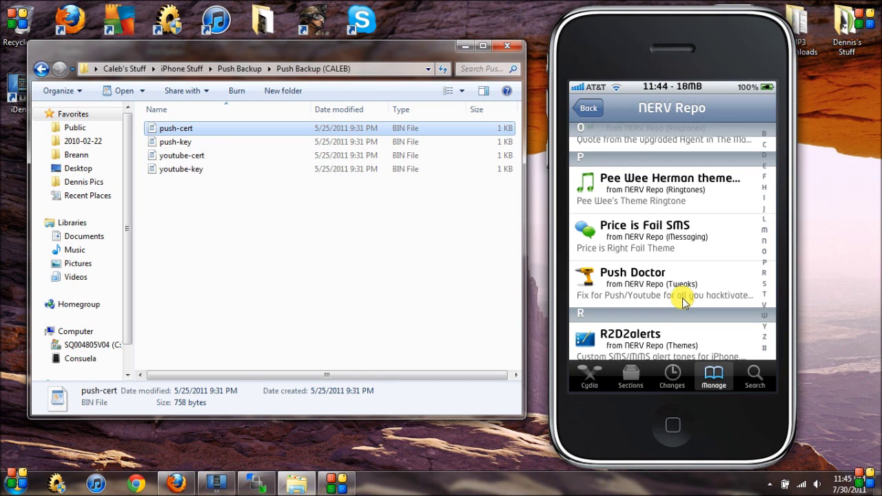
pyautogui.click(684, 302)
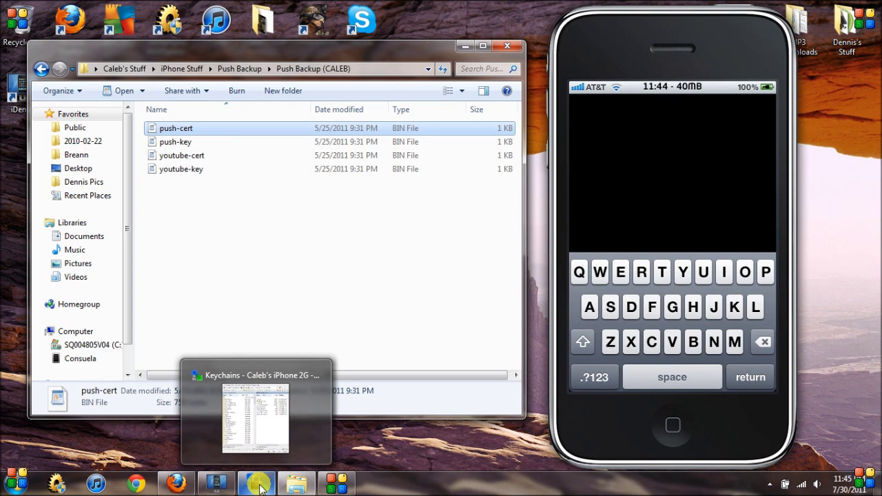
# In WinSCP's /private/var/Keychains, select push-cert.bin, push-key.bin, youtube-cert.bin and youtube-key.bin.
pyautogui.click(269, 483)
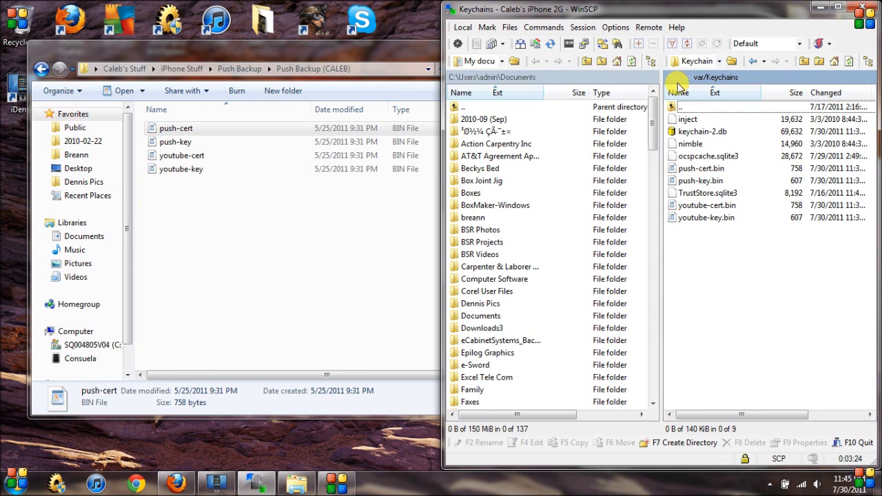
pyautogui.click(697, 78)
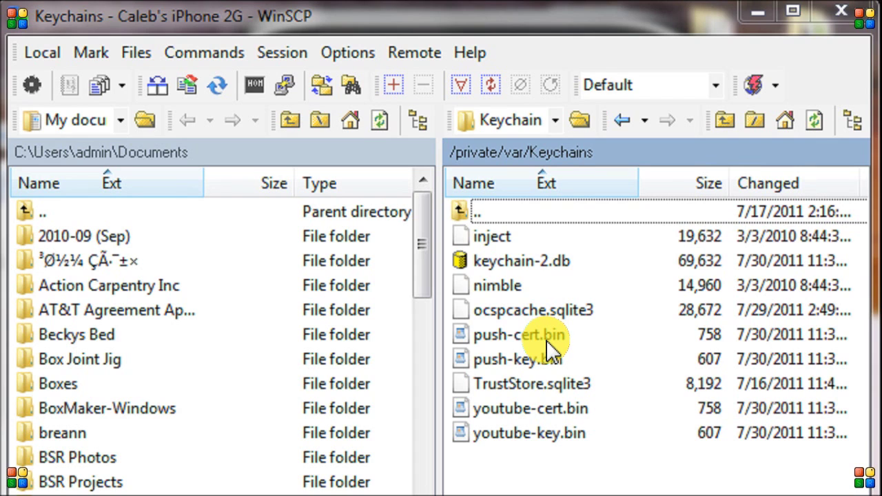
pyautogui.click(548, 337)
pyautogui.keyDown('shift'); pyautogui.click(534, 359); pyautogui.keyUp('shift')
pyautogui.keyDown('ctrl'); pyautogui.click(541, 407); pyautogui.keyUp('ctrl')
pyautogui.keyDown('ctrl'); pyautogui.click(535, 428); pyautogui.keyUp('ctrl')
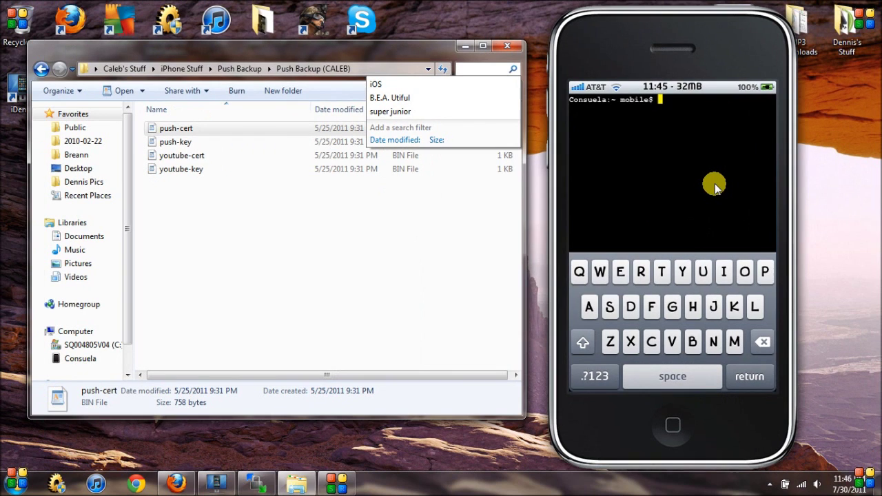
# Become root with su, entering the root password.
pyautogui.write('su')
pyautogui.press('Return')
pyautogui.write('alpine')
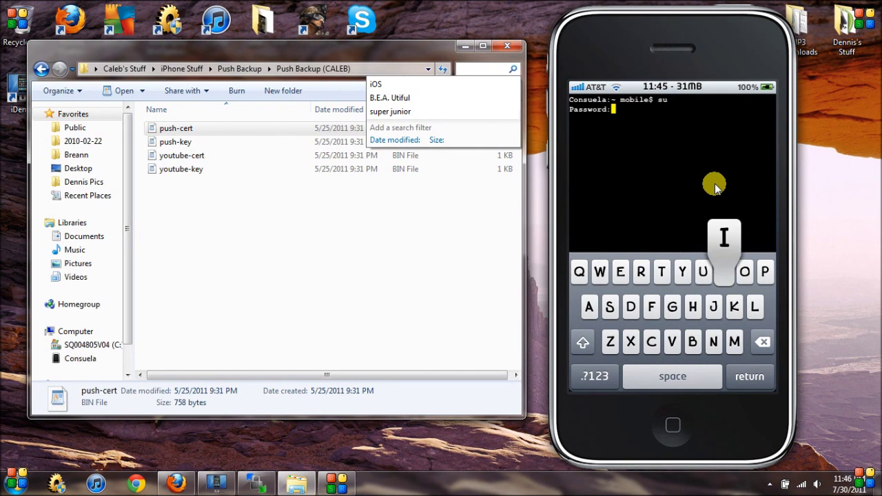
pyautogui.press('Return')
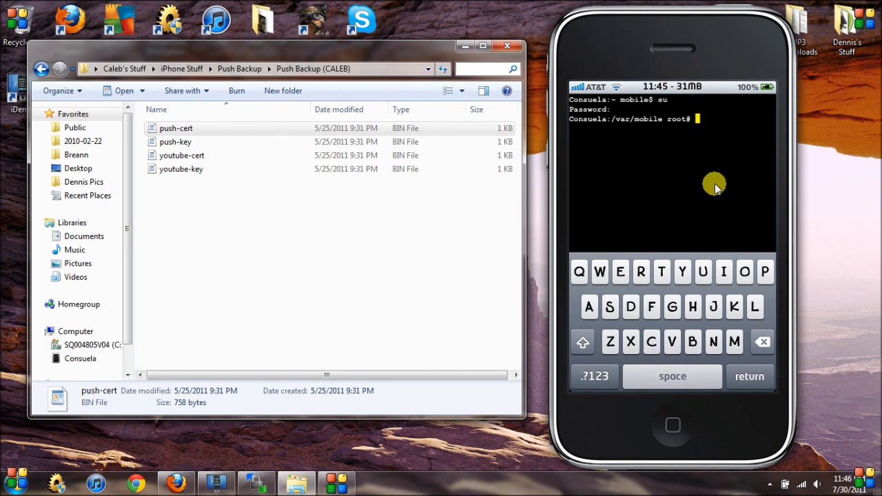
# Change into /private/var/Keychains, correcting the mistyped folder name.
pyautogui.click(716, 186)
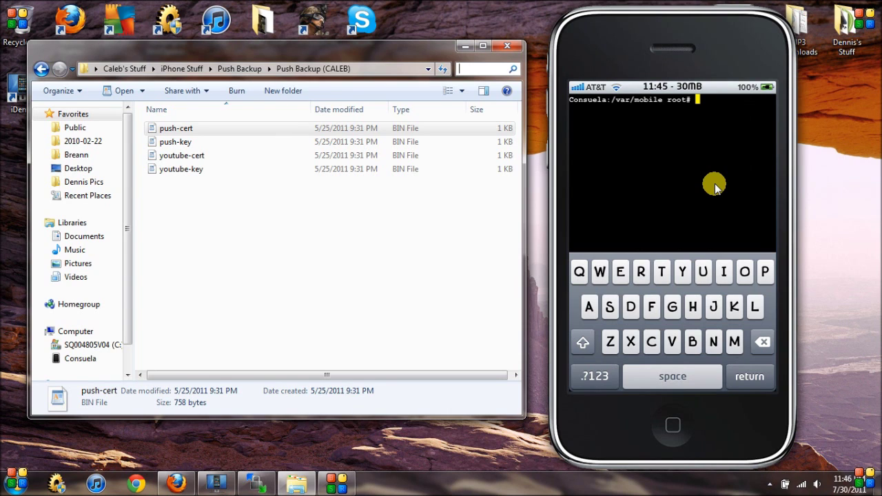
pyautogui.write('cd ')
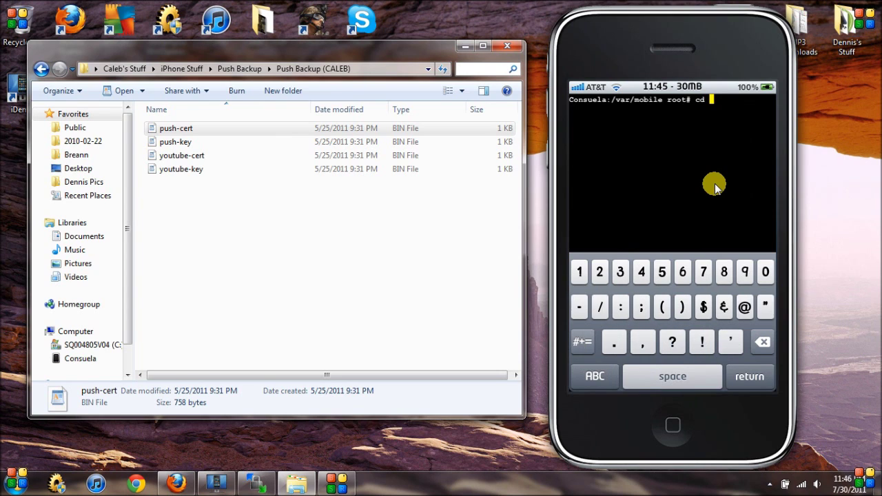
pyautogui.write('/pri')
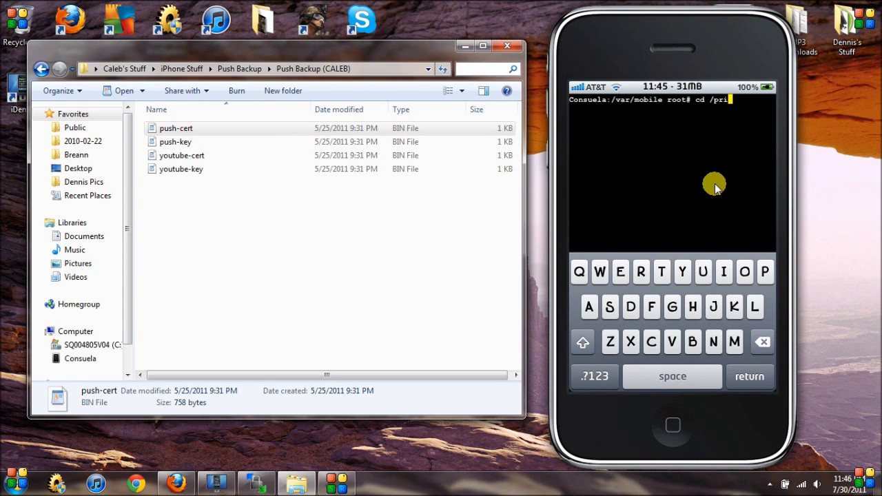
pyautogui.write('vate')
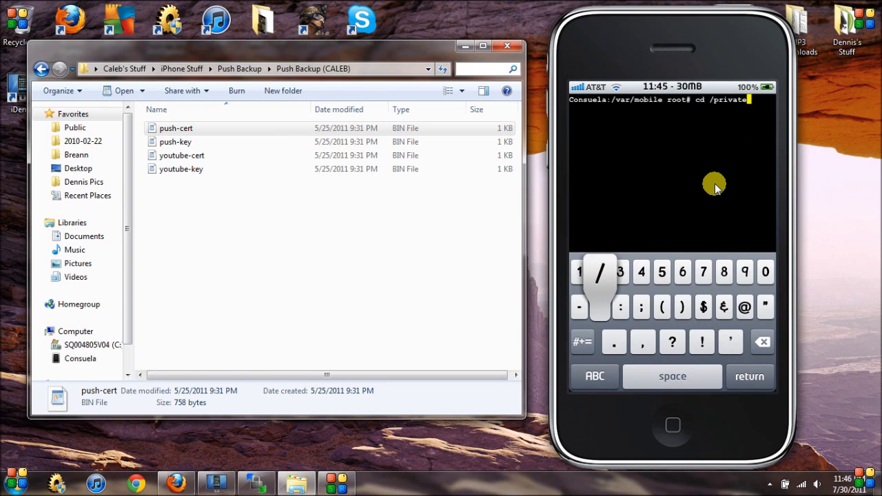
pyautogui.write('/var')
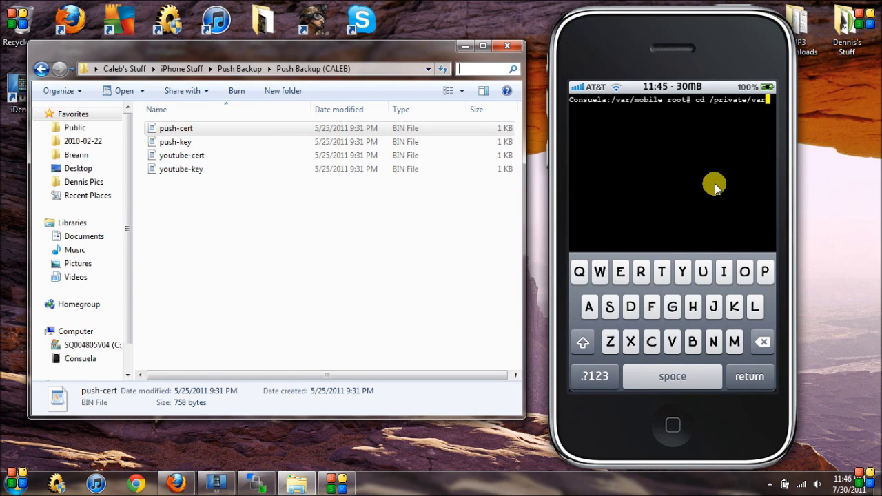
pyautogui.write('/Keychaina')
pyautogui.press('BackSpace')
pyautogui.write('a')
pyautogui.press('BackSpace')
pyautogui.write('s')
pyautogui.press('Return')
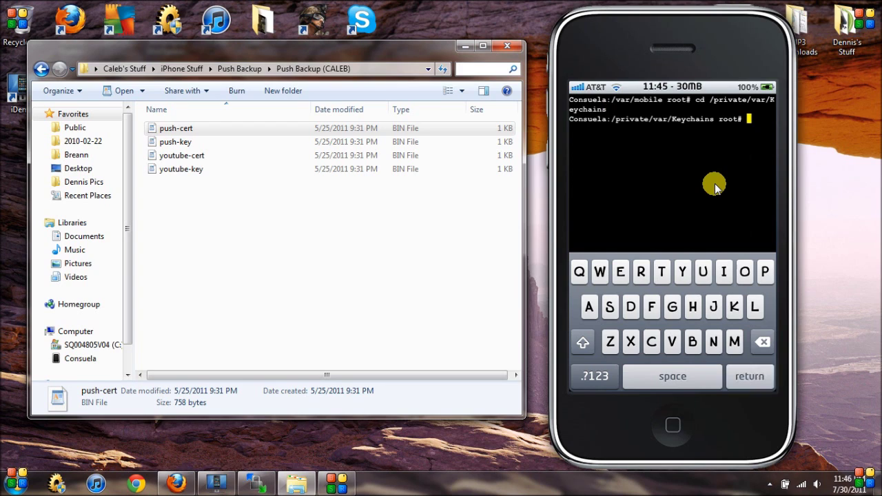
# Clear the terminal screen and run ./nimble to regenerate the certificates.
pyautogui.click(715, 186)
pyautogui.click(677, 198)
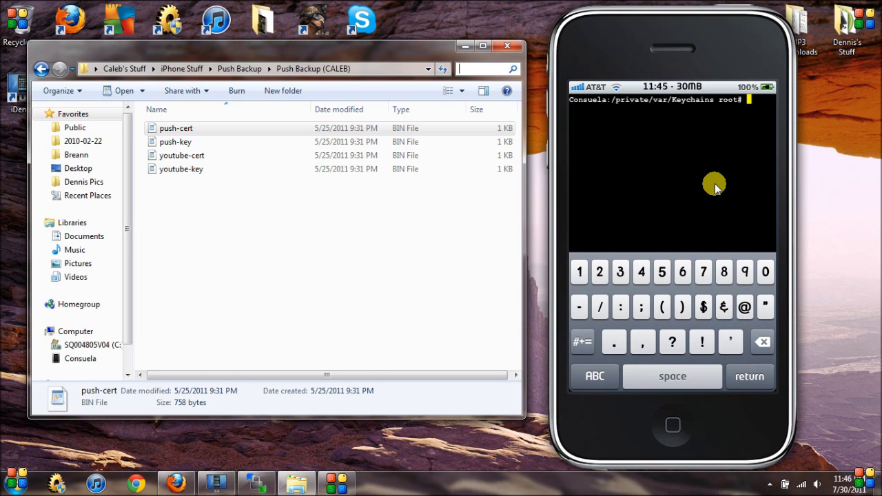
pyautogui.write('./ni')
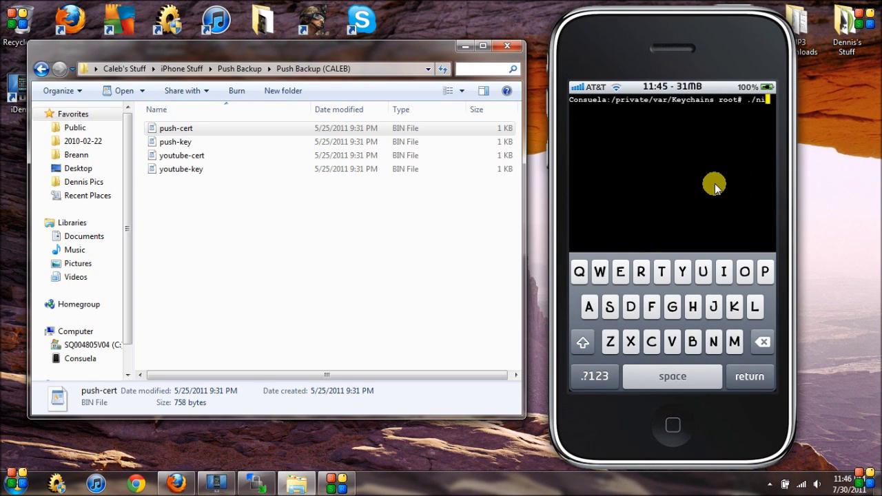
pyautogui.write('mble')
pyautogui.press('Return')
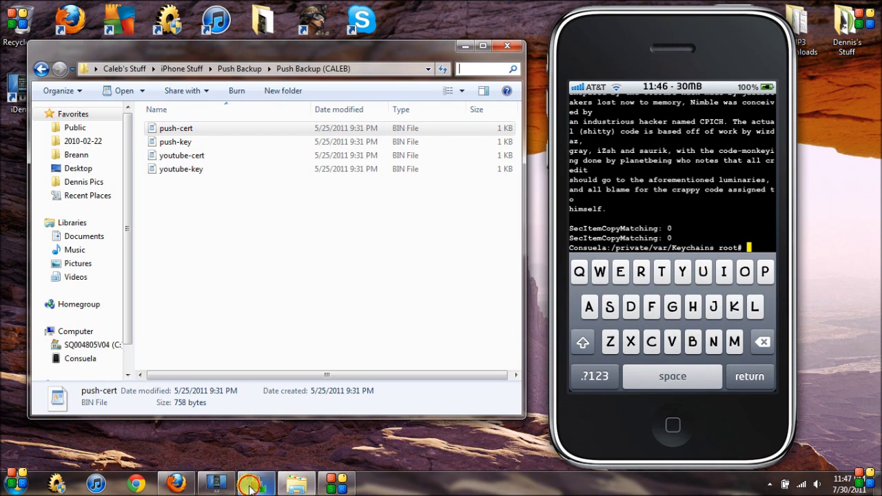
pyautogui.click(255, 483)
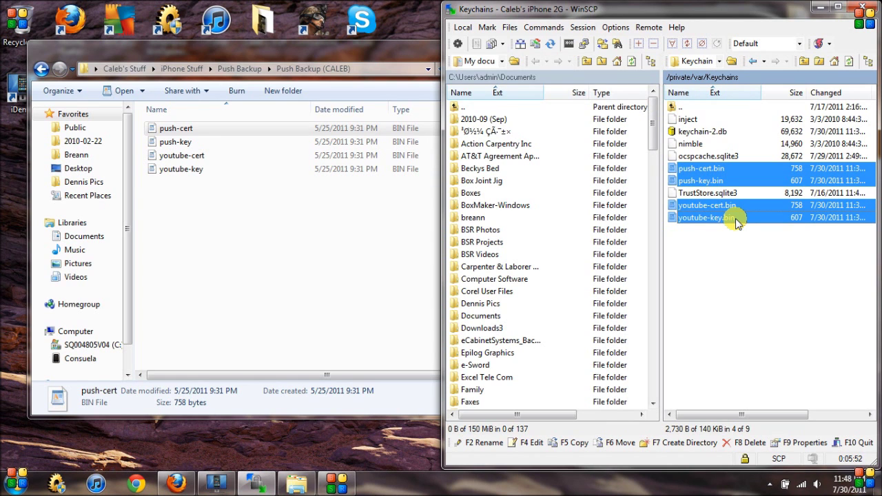
pyautogui.click(819, 7)
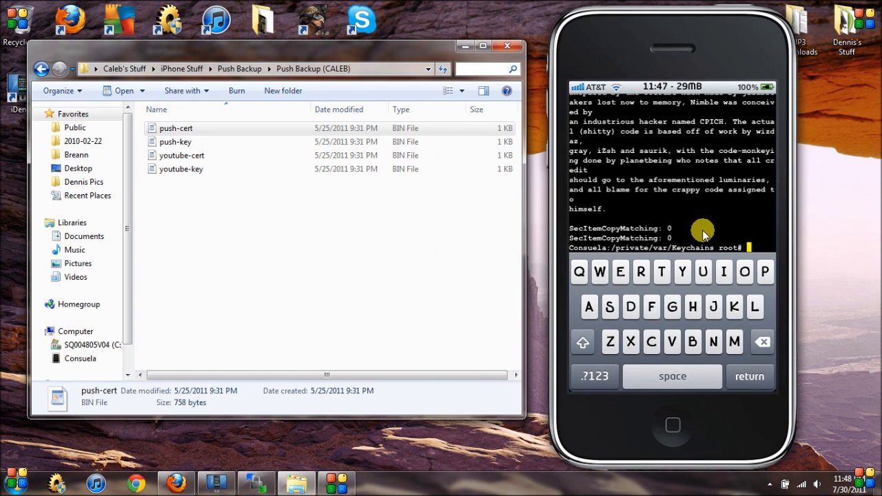
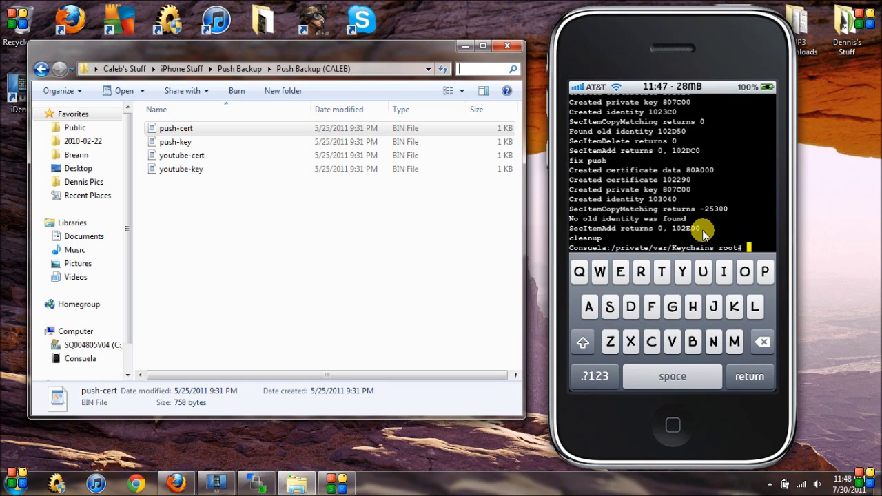
# Exit the terminal session from the shortcut menu and confirm Yes to Quit Terminal.
pyautogui.click(705, 234)
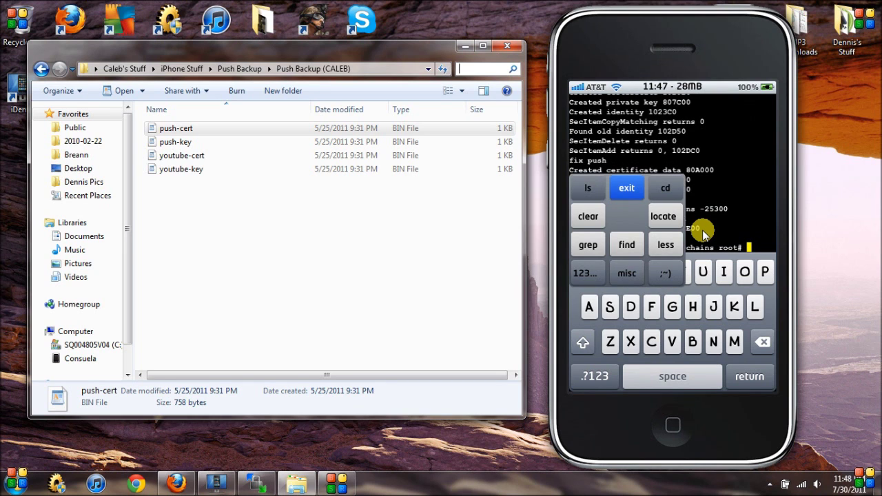
pyautogui.click(704, 234)
pyautogui.click(705, 235)
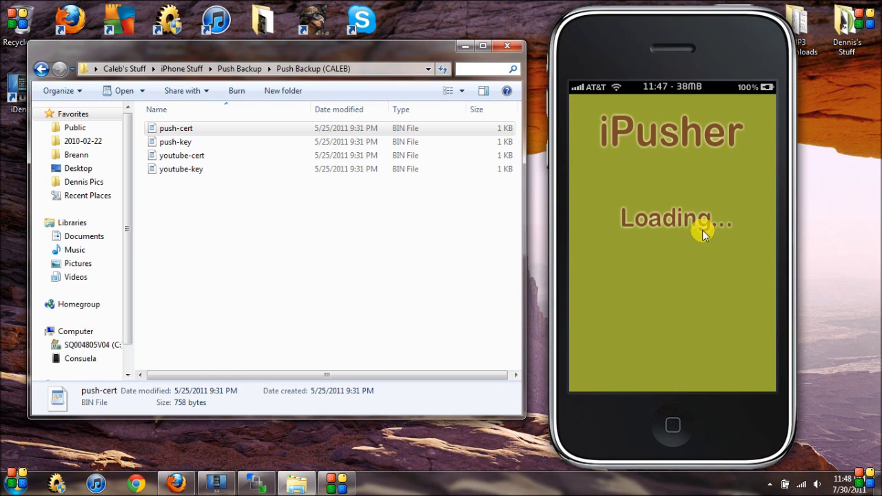
# Start iPusher's Test Push Notifications check once the app has loaded.
pyautogui.click(702, 230)
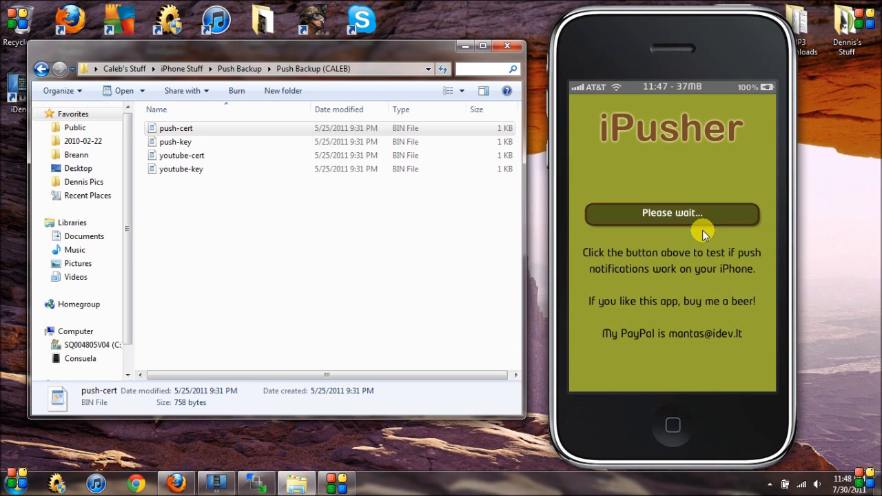